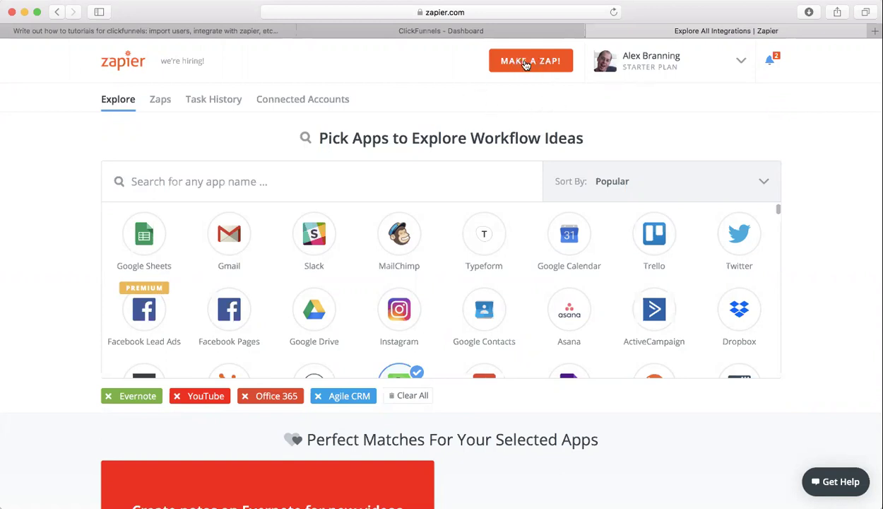
# Step: Create a new zap triggered by ClickFunnels' New Contact Activity
pyautogui.click(527, 62)
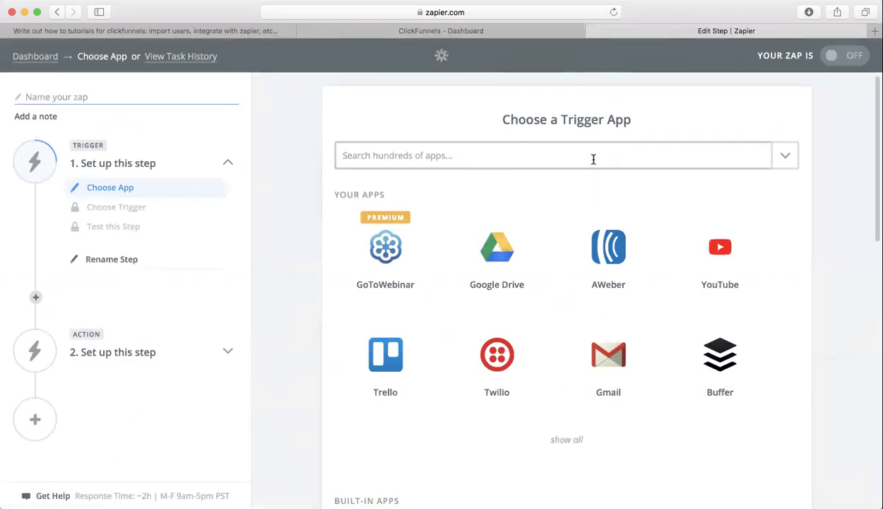
pyautogui.write('click')
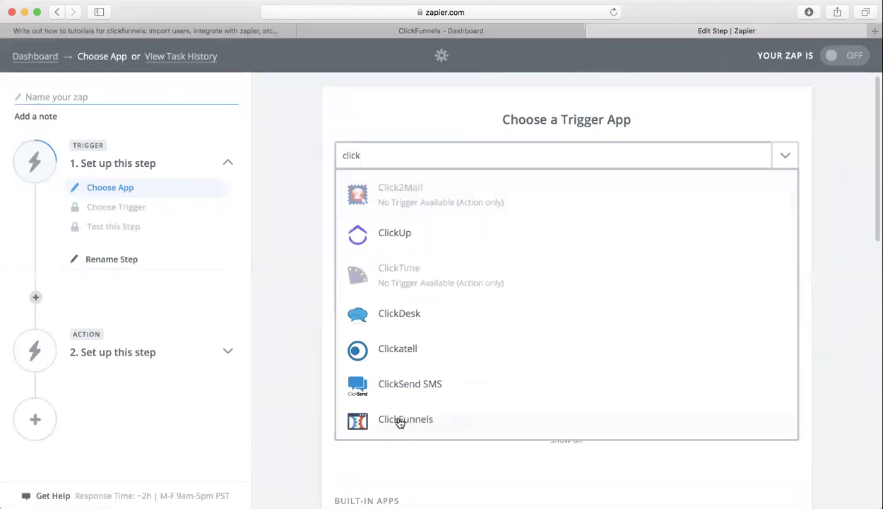
pyautogui.click(400, 422)
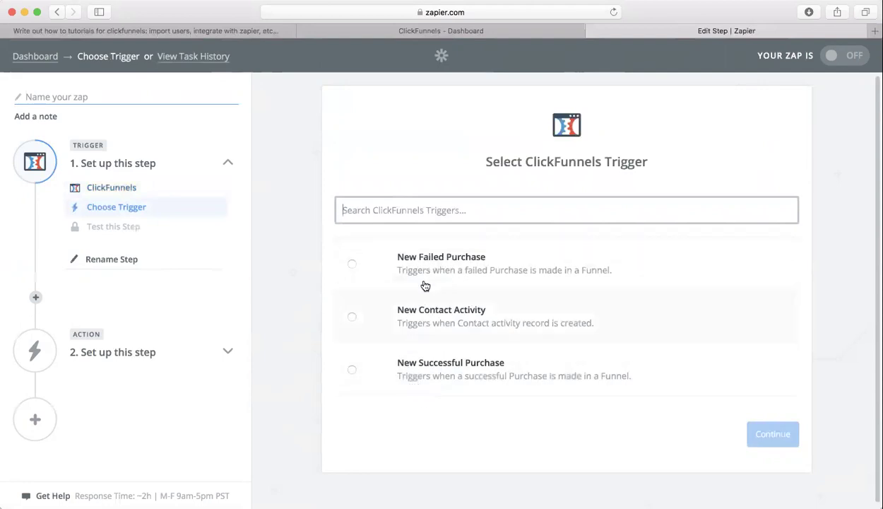
pyautogui.click(354, 319)
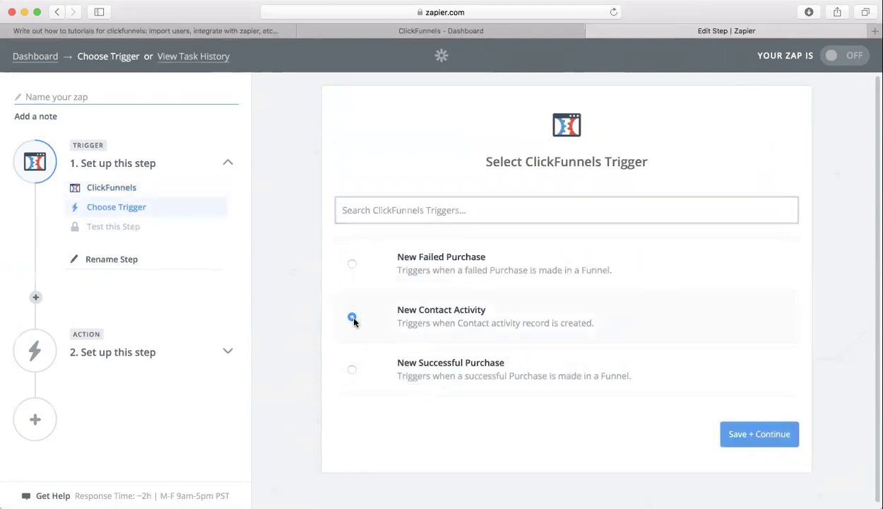
pyautogui.click(754, 438)
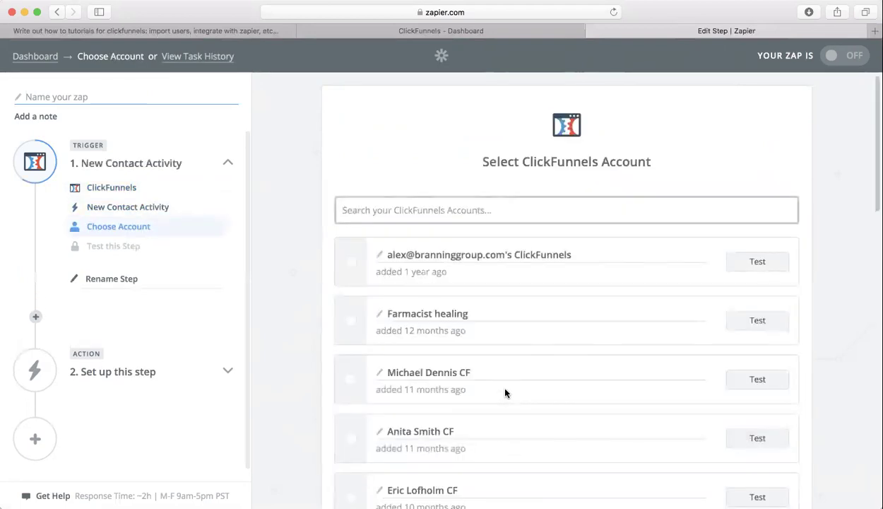
# Step: Find the owner's ClickFunnels account by first name and save it as the trigger account
pyautogui.scroll(-2, 505, 390)
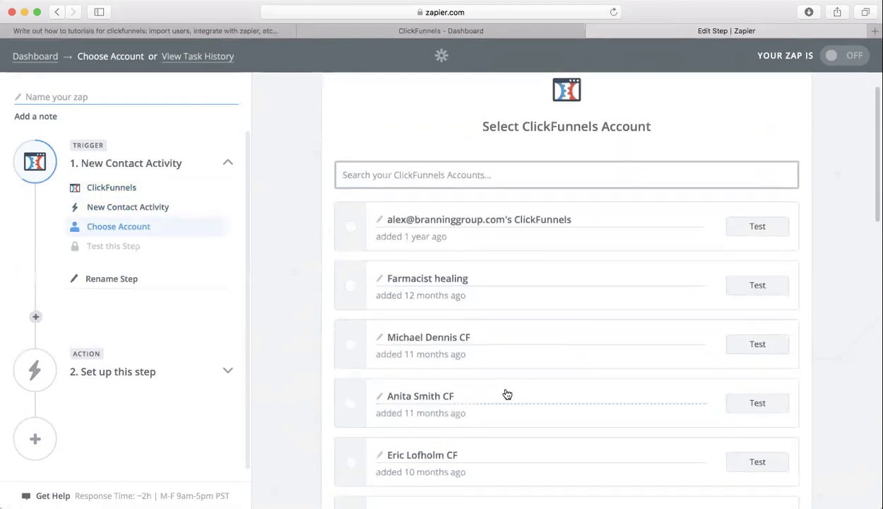
pyautogui.scroll(-2, 506, 394)
pyautogui.scroll(-1, 506, 393)
pyautogui.write('alex')
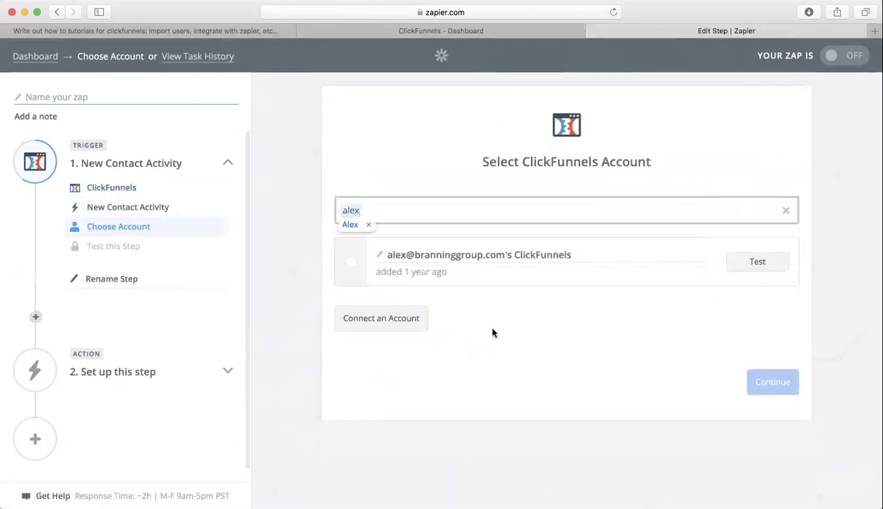
pyautogui.click(351, 263)
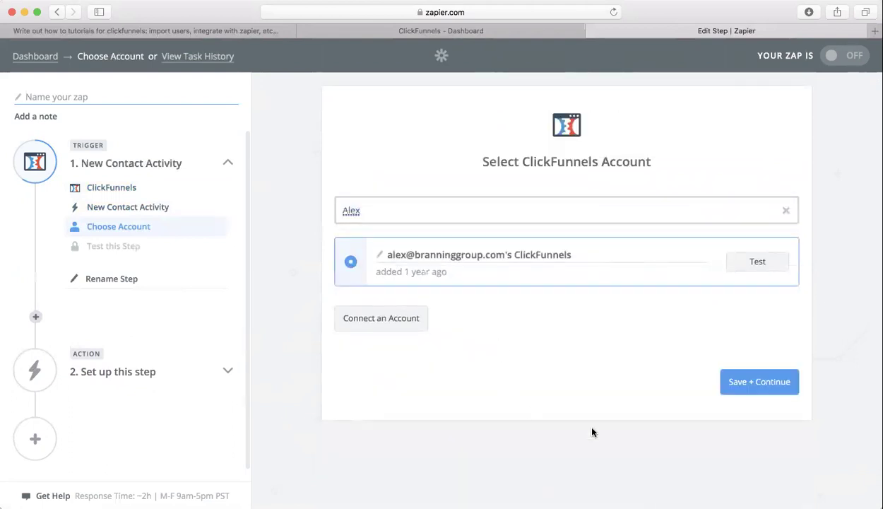
pyautogui.click(772, 382)
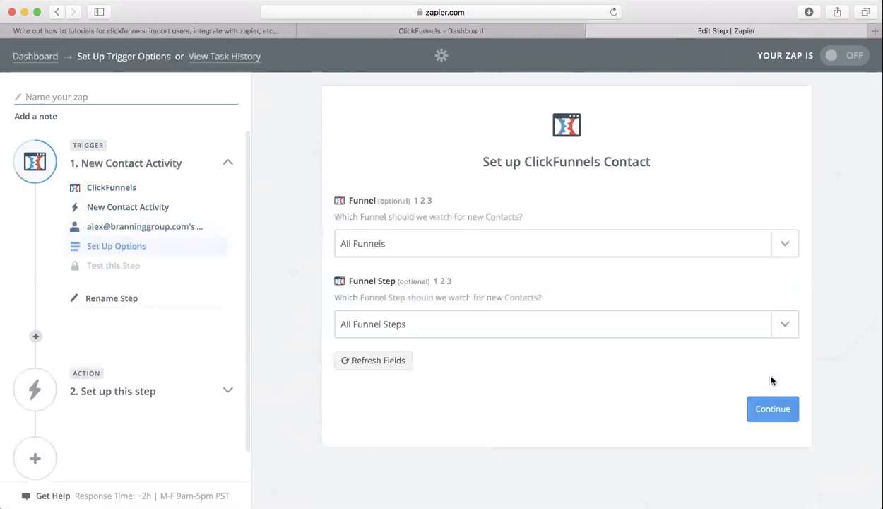
# Step: Set the trigger's Funnel to the Giveaway Funnel that carries the account owner's name
pyautogui.click(439, 248)
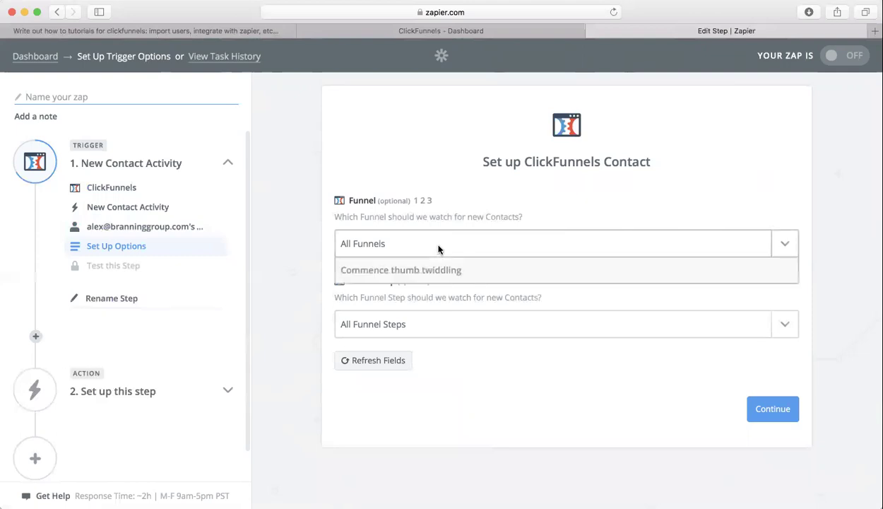
pyautogui.click(572, 205)
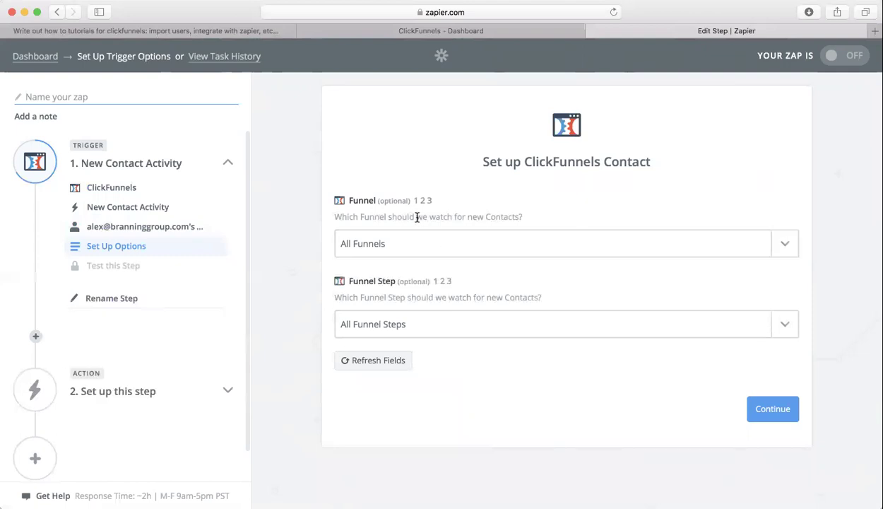
pyautogui.click(786, 246)
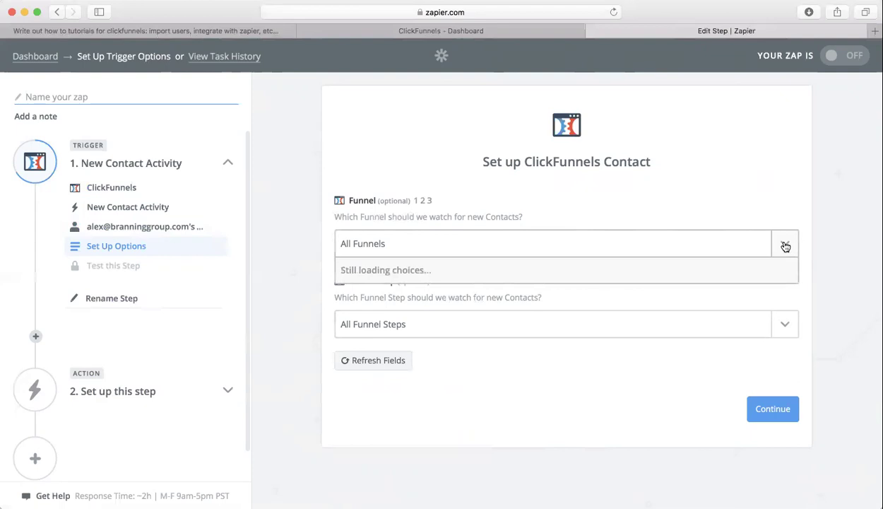
pyautogui.click(663, 216)
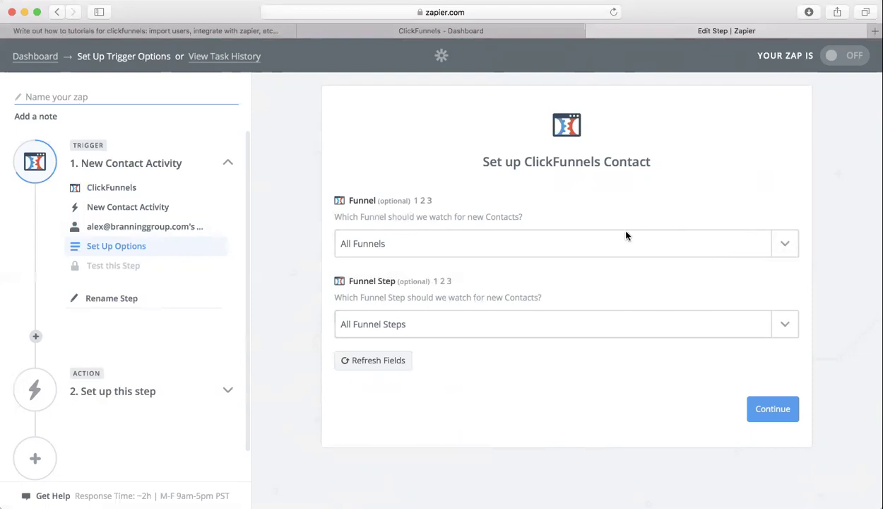
pyautogui.click(781, 328)
pyautogui.click(780, 327)
pyautogui.click(781, 252)
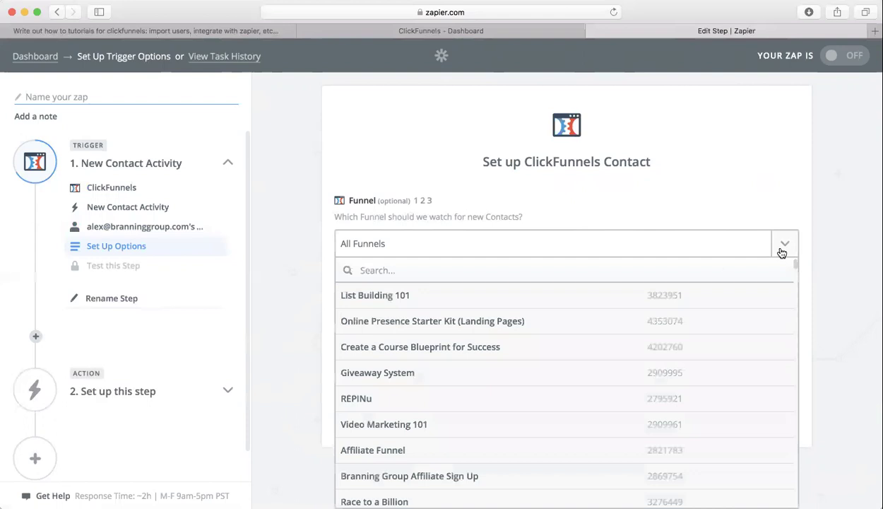
pyautogui.scroll(-3, 483, 378)
pyautogui.scroll(-8, 483, 378)
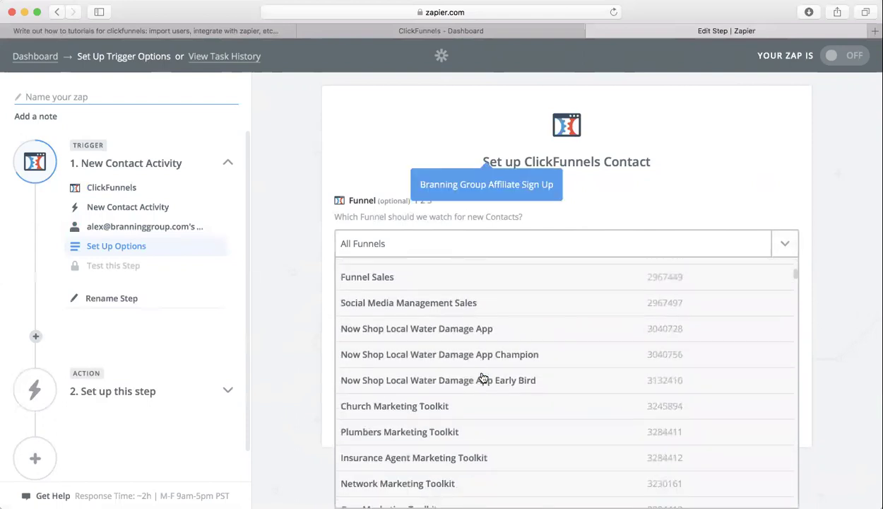
pyautogui.scroll(-7, 482, 378)
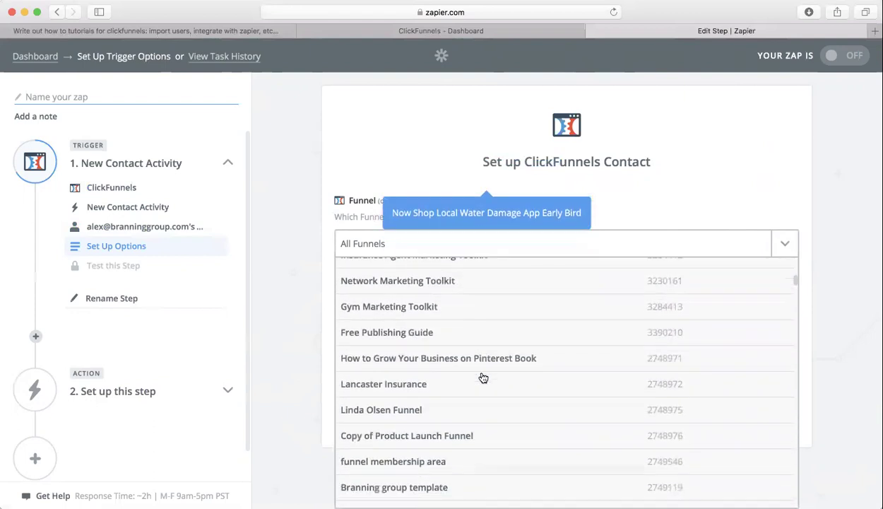
pyautogui.scroll(-11, 482, 378)
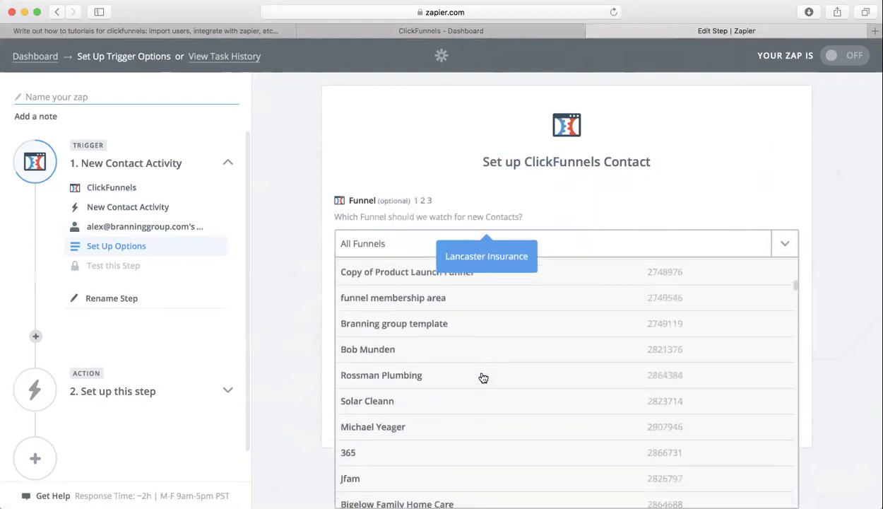
pyautogui.scroll(-5, 483, 378)
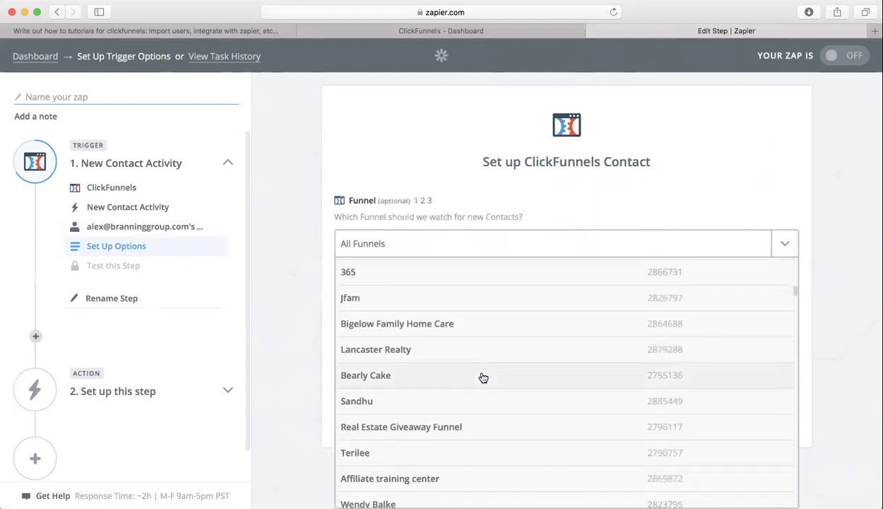
pyautogui.scroll(-11, 482, 378)
pyautogui.scroll(-2, 483, 378)
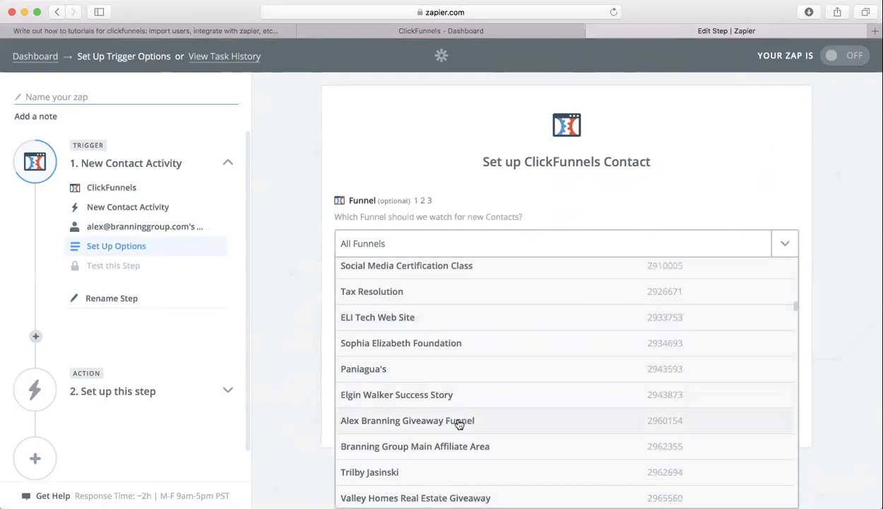
pyautogui.click(459, 421)
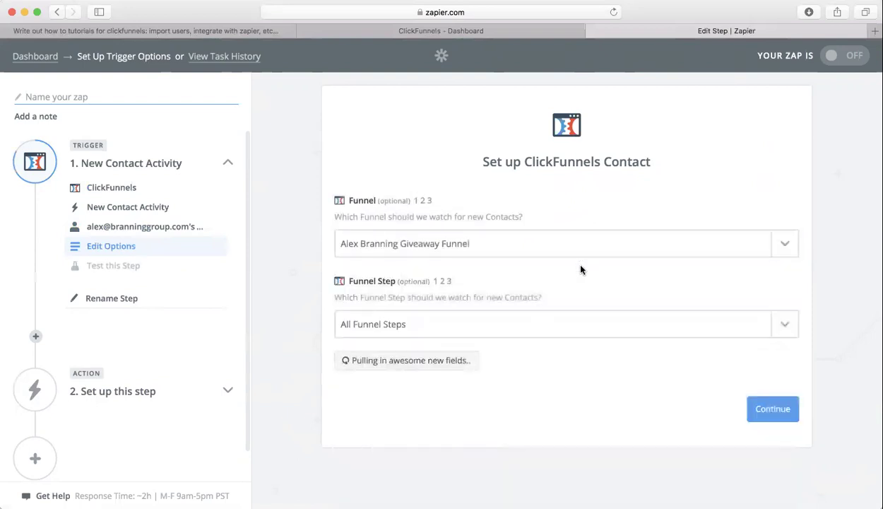
# Step: Set the trigger's Funnel Step to Optin and continue to the trigger test
pyautogui.click(785, 327)
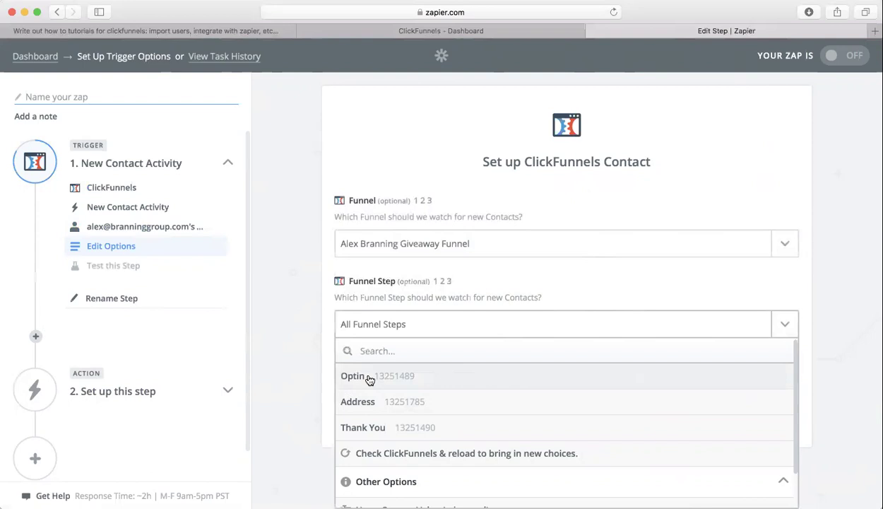
pyautogui.click(368, 380)
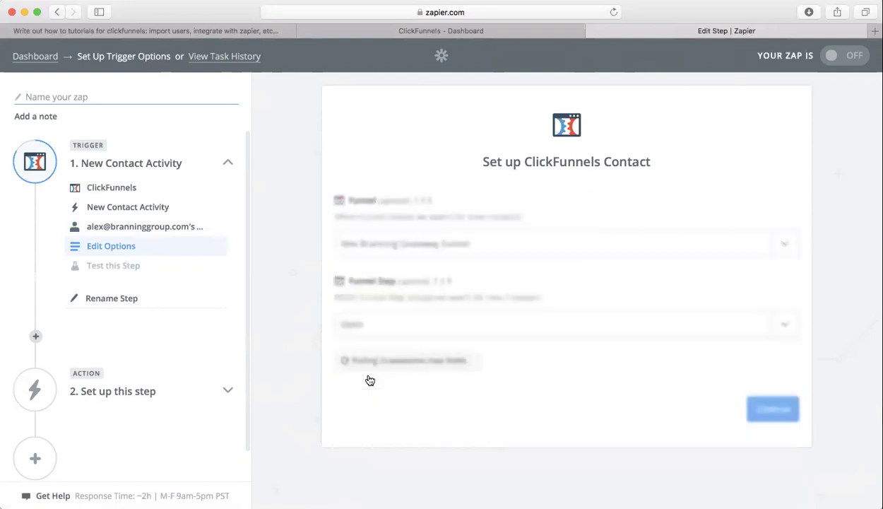
pyautogui.click(777, 411)
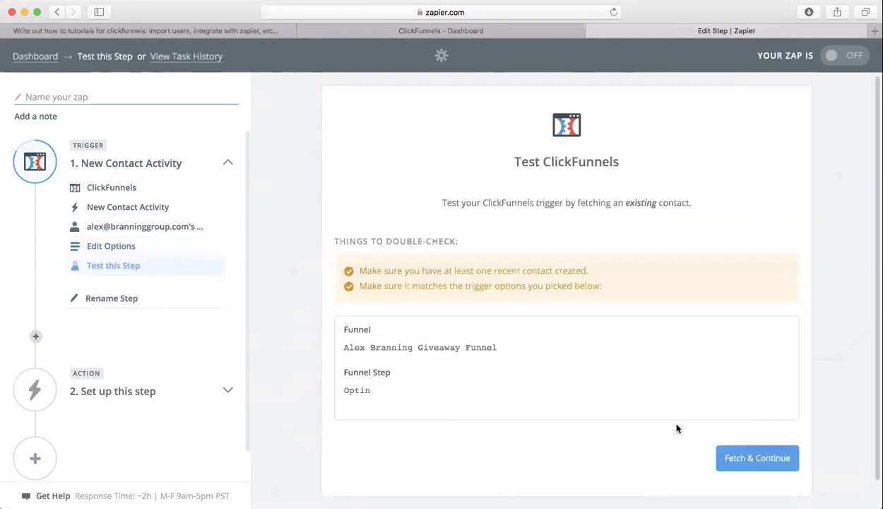
# Step: Test the ClickFunnels trigger by fetching an existing contact and continue to the action setup
pyautogui.scroll(-1, 532, 452)
pyautogui.click(756, 432)
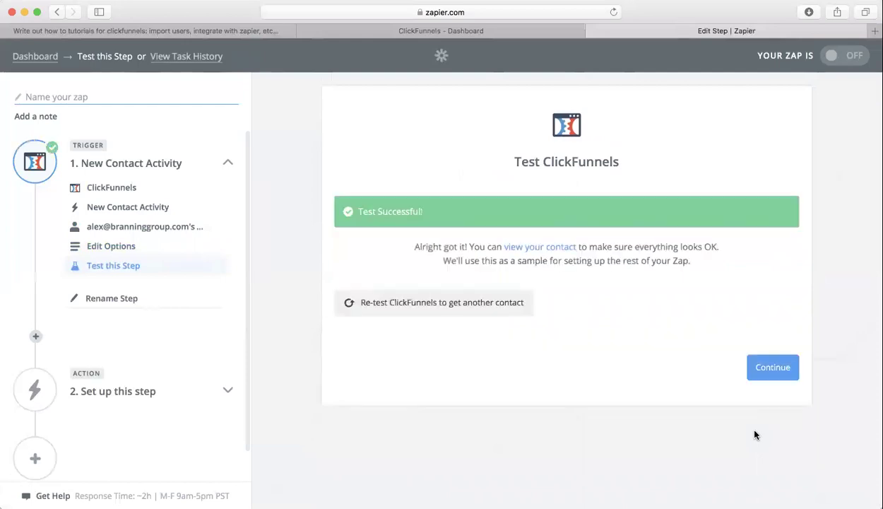
pyautogui.click(769, 370)
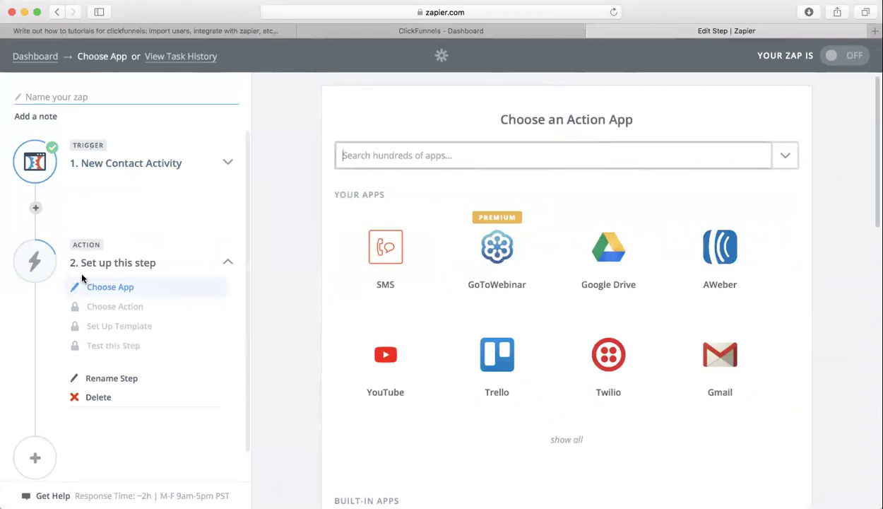
# Step: Set the action to SMS by Zapier's Send SMS, using the existing SMS account
pyautogui.scroll(-3, 424, 271)
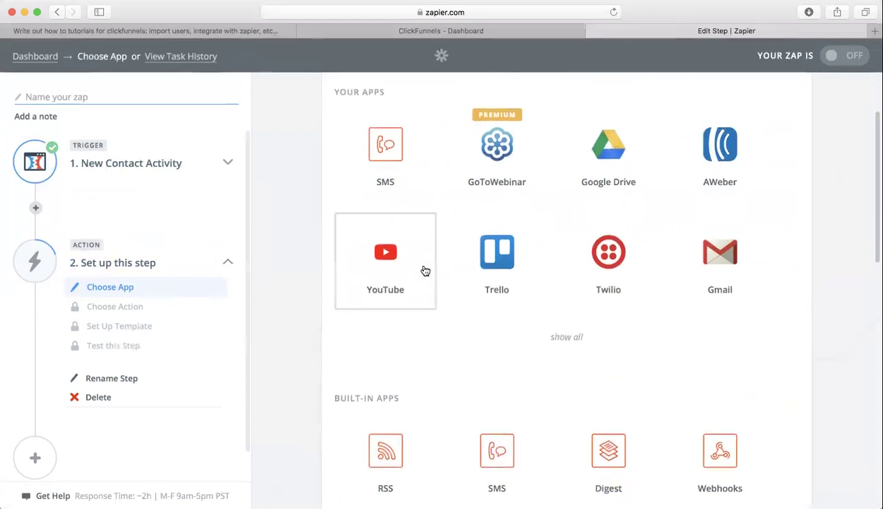
pyautogui.scroll(-2, 481, 354)
pyautogui.click(498, 392)
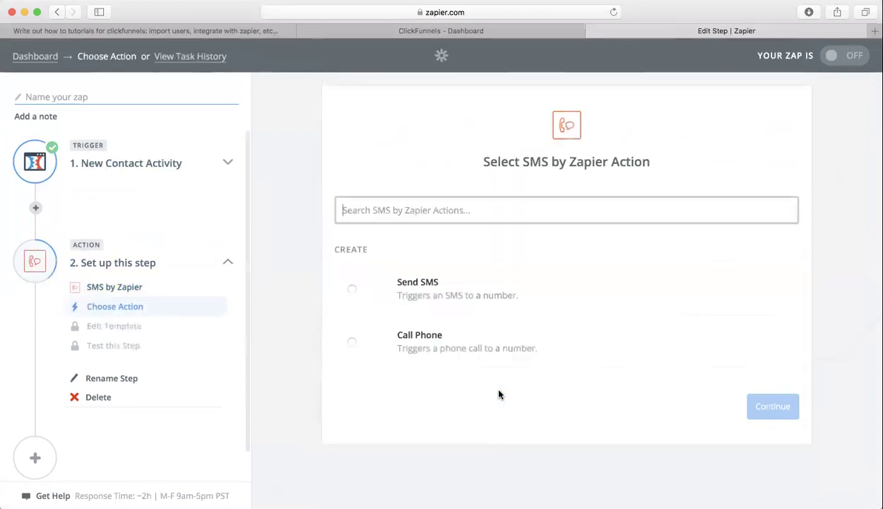
pyautogui.click(353, 295)
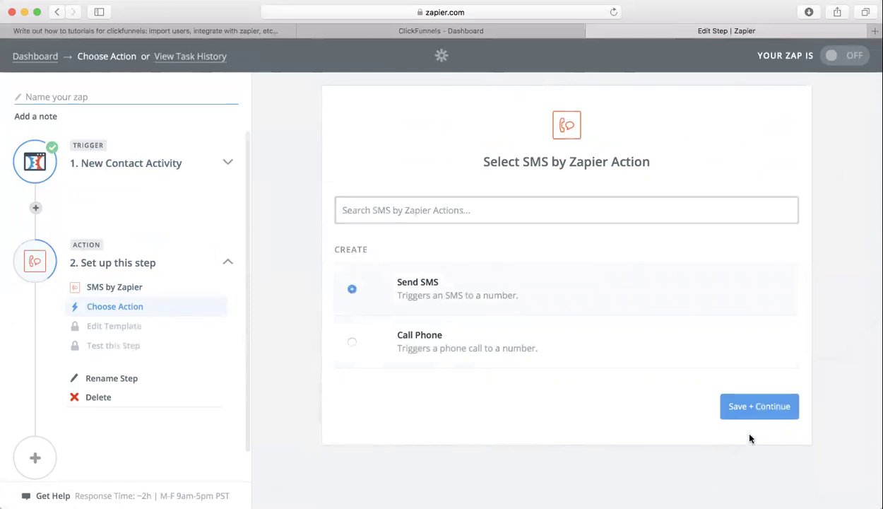
pyautogui.click(732, 404)
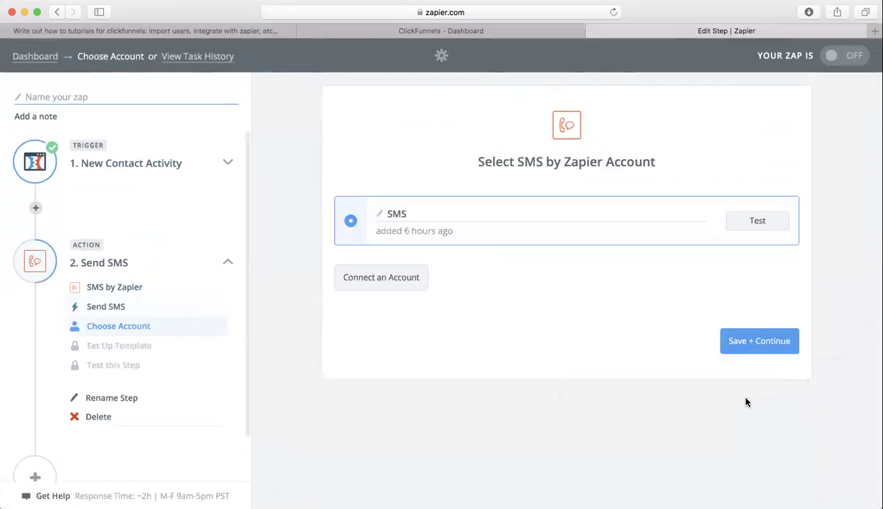
pyautogui.click(759, 345)
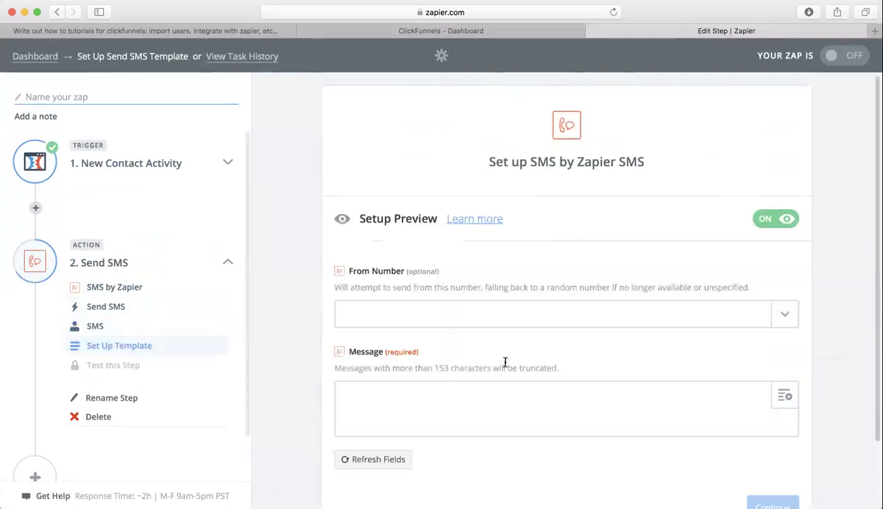
# Step: Set the SMS From Number to the first specific phone number offered after Random
pyautogui.scroll(-2, 505, 362)
pyautogui.scroll(-1, 505, 362)
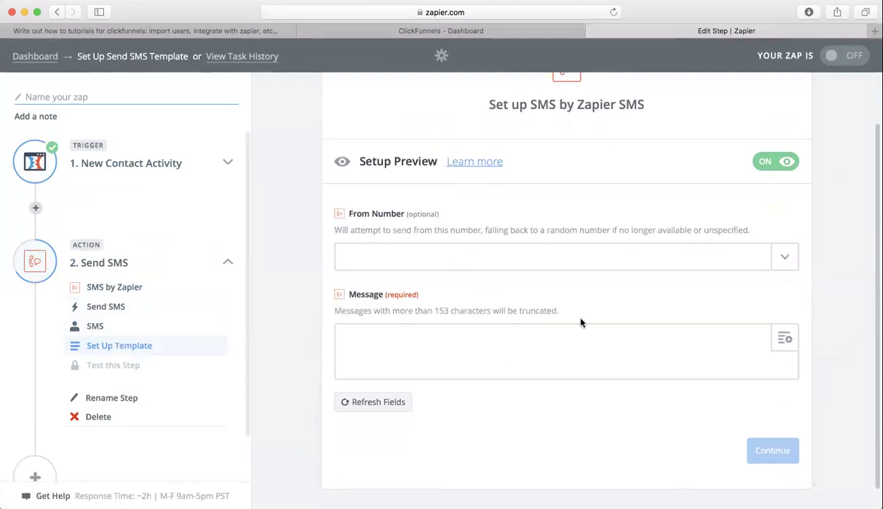
pyautogui.click(781, 257)
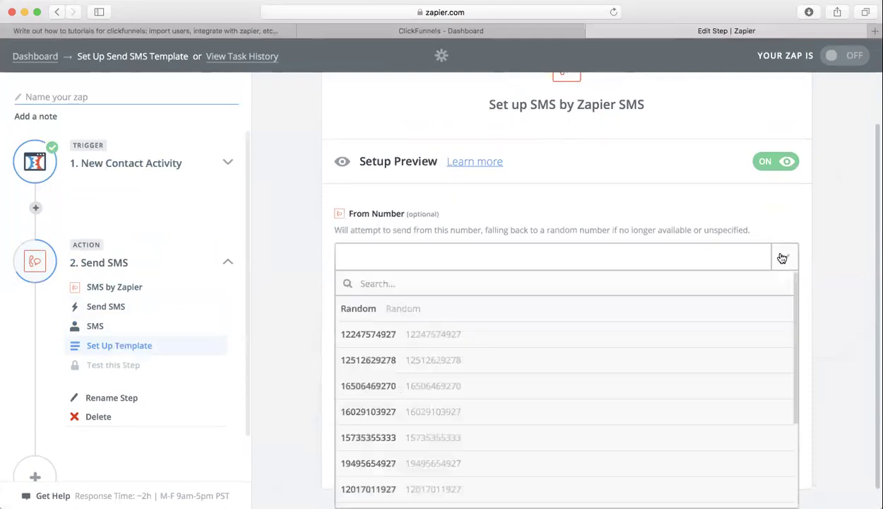
pyautogui.scroll(-5, 569, 341)
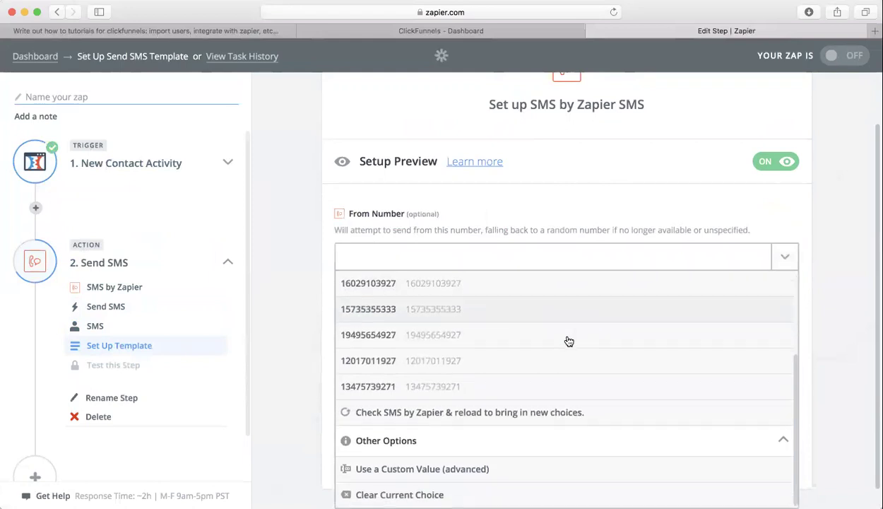
pyautogui.scroll(5, 569, 341)
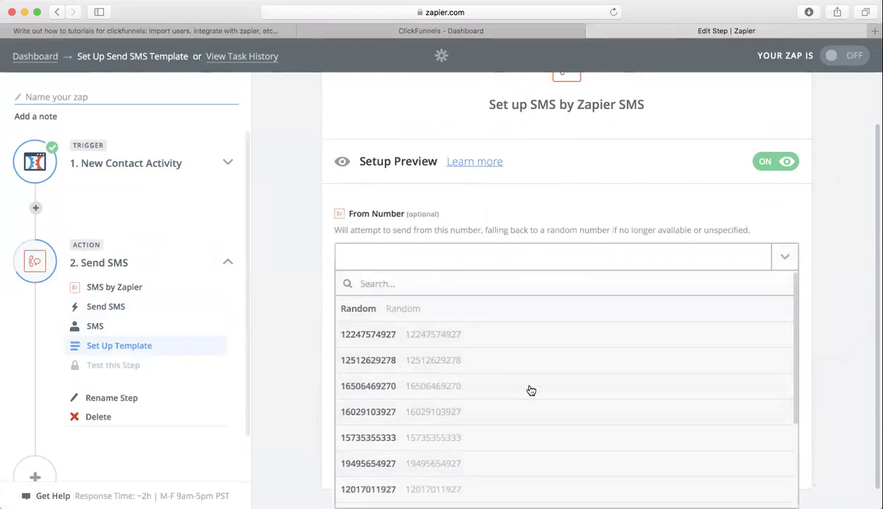
pyautogui.click(474, 344)
# Step: Enter "Welcome to the funnel!" as the SMS message and skip the action's test
pyautogui.click(473, 340)
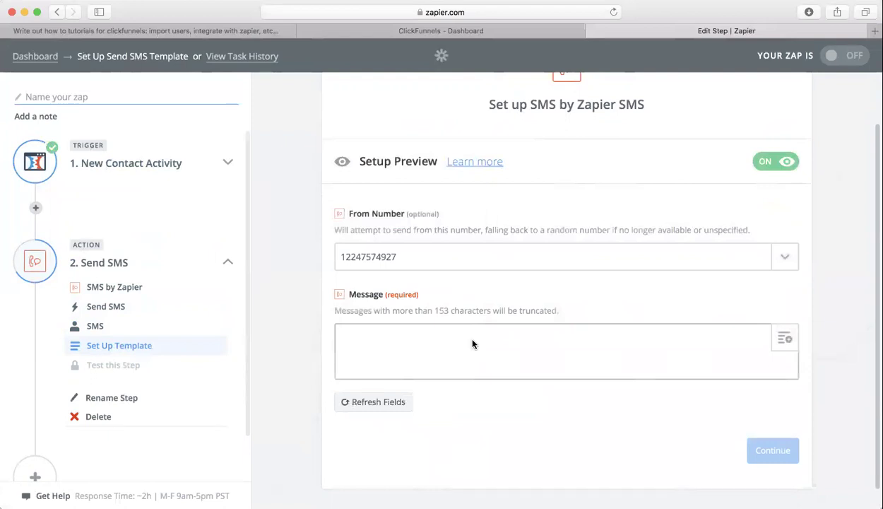
pyautogui.write('I')
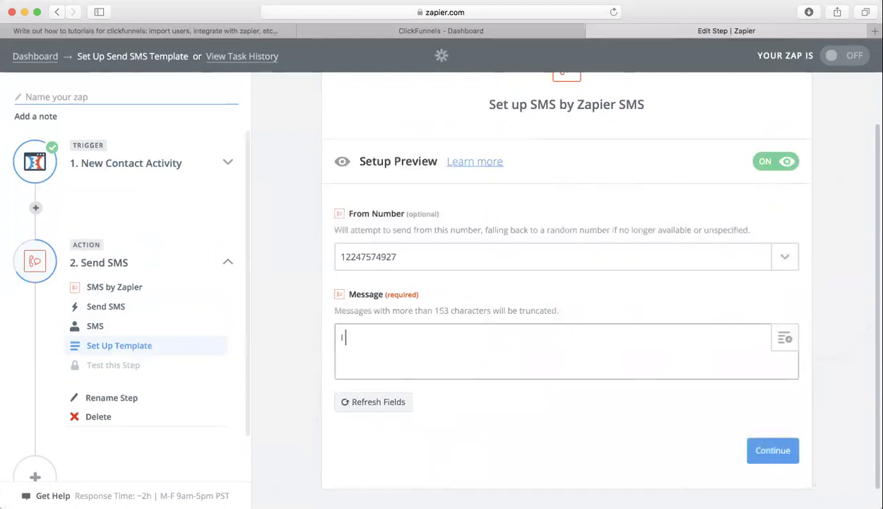
pyautogui.write('Welcome to the funnel!')
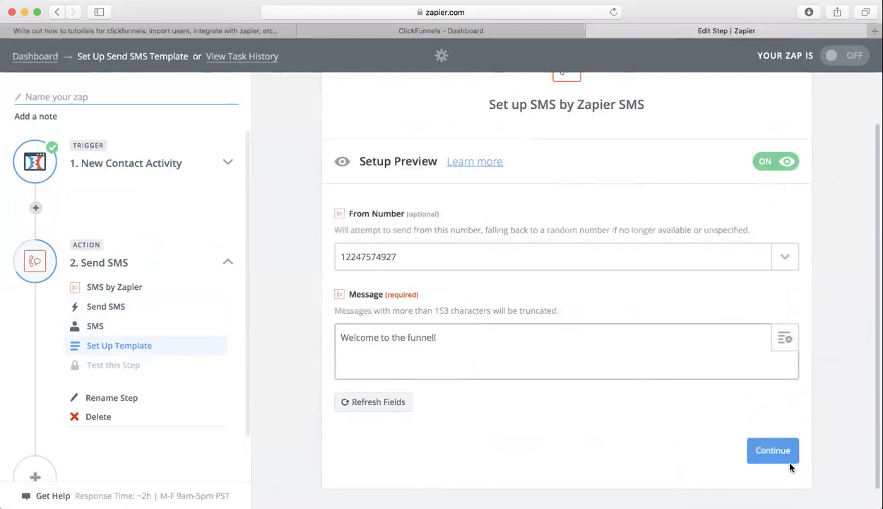
pyautogui.click(778, 451)
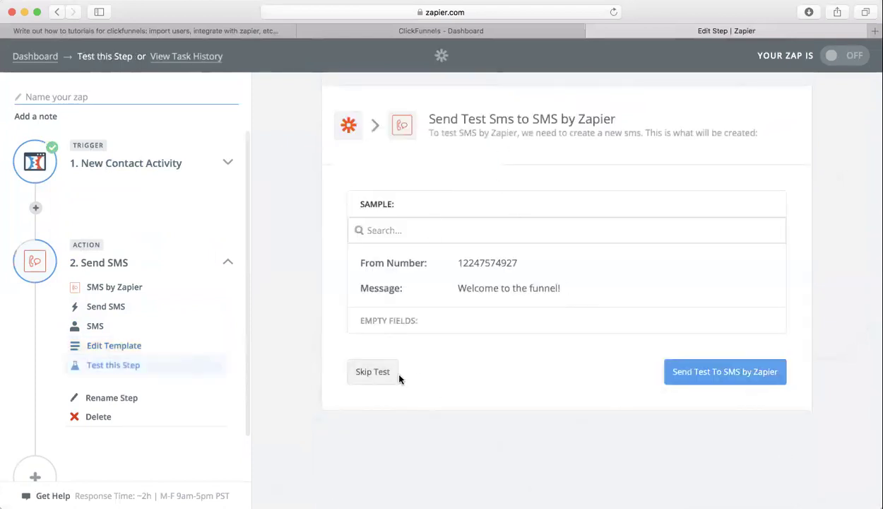
pyautogui.click(383, 373)
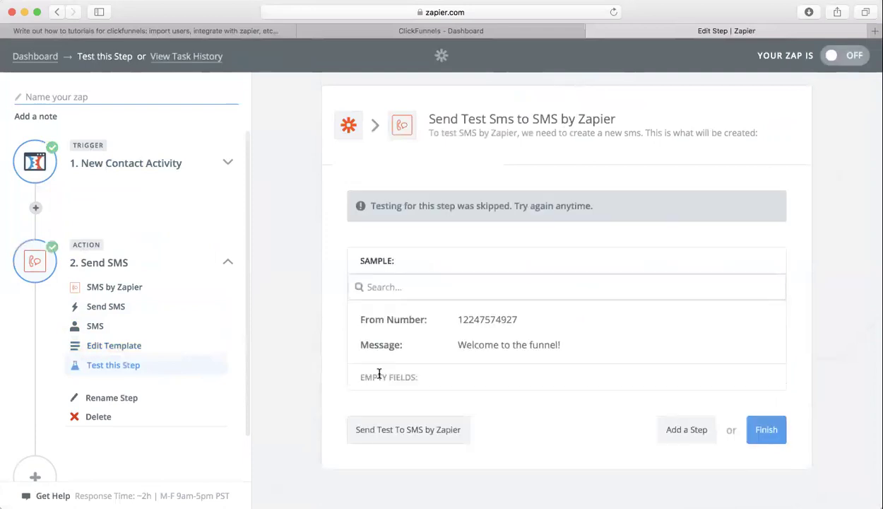